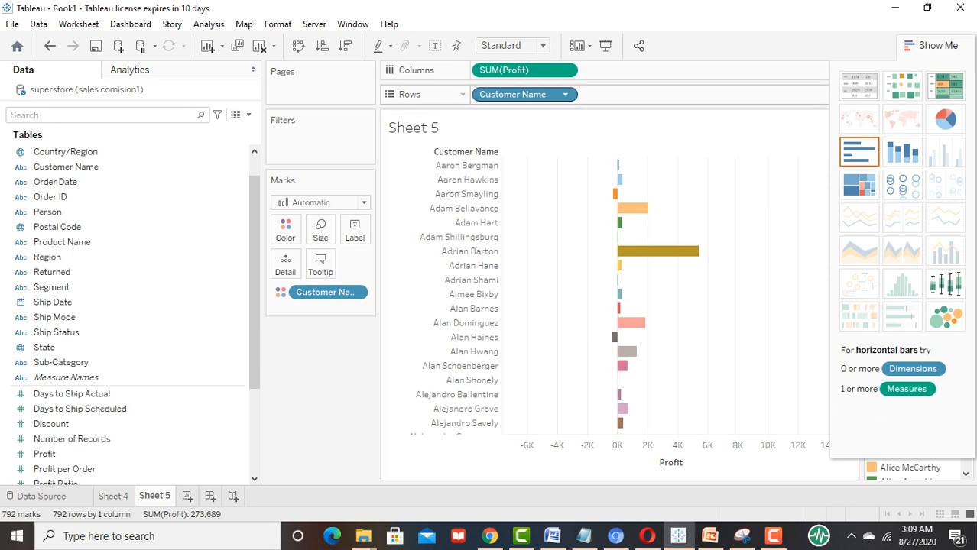
Sort the Customer Name rows in descending order by the sum of the Profit field.
{"action": "left_click", "coordinate": [565, 94]}
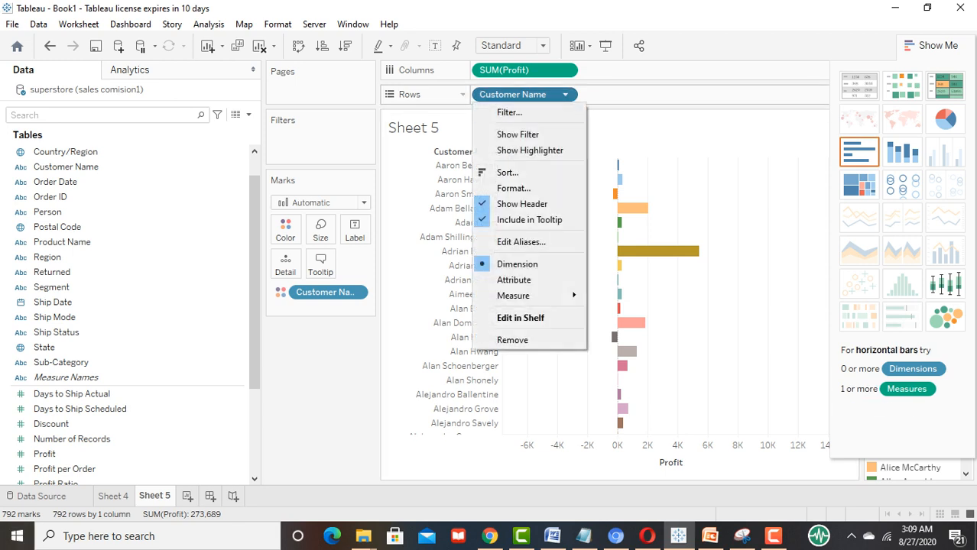
{"action": "left_click", "coordinate": [508, 172]}
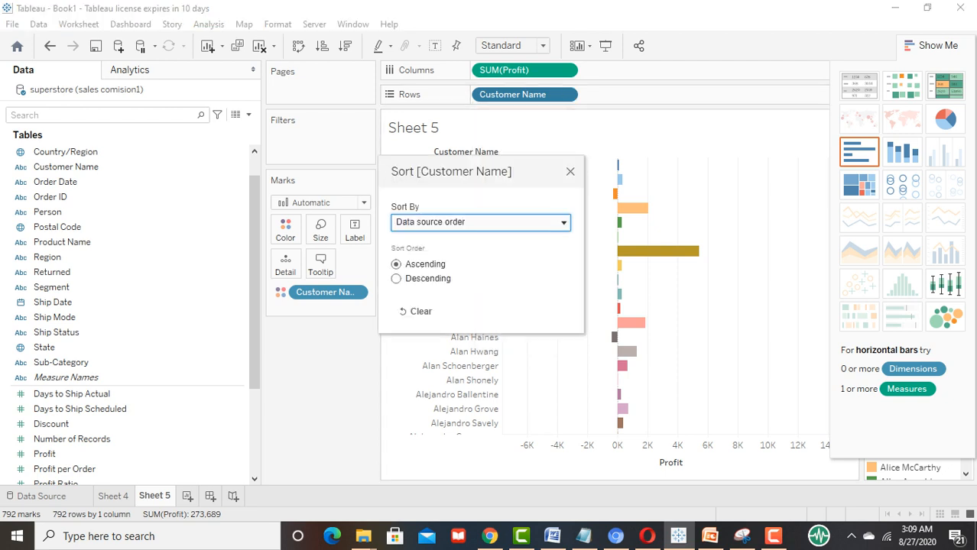
{"action": "left_click", "coordinate": [396, 279]}
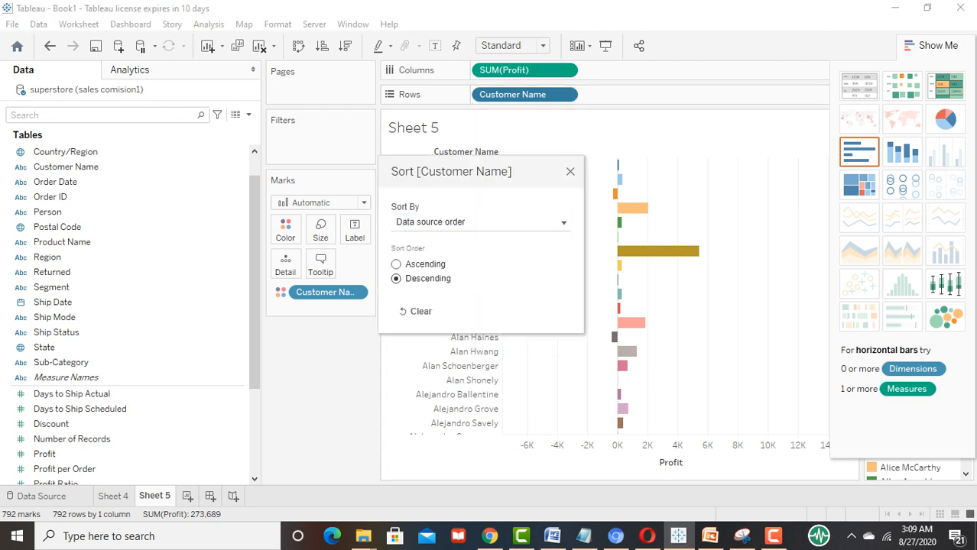
{"action": "left_click", "coordinate": [563, 223]}
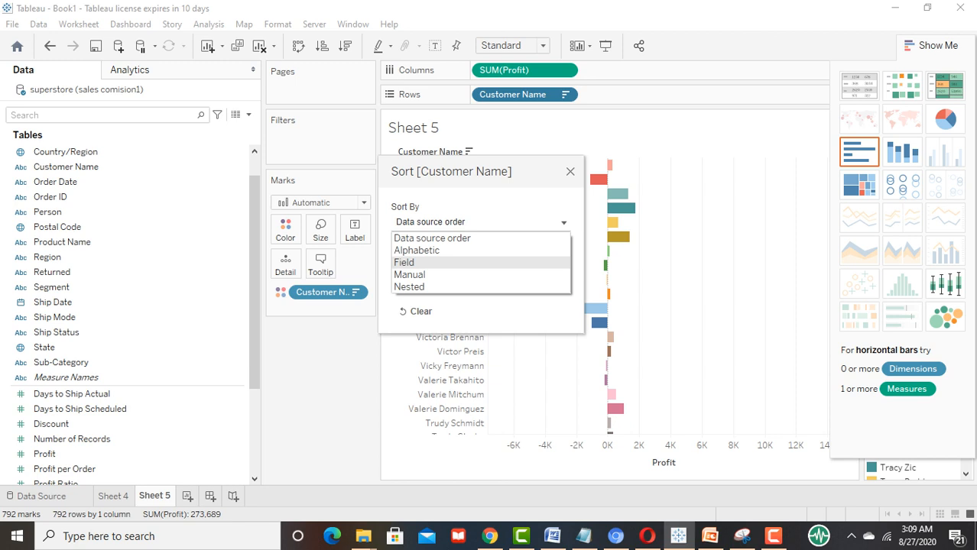
{"action": "left_click", "coordinate": [459, 262]}
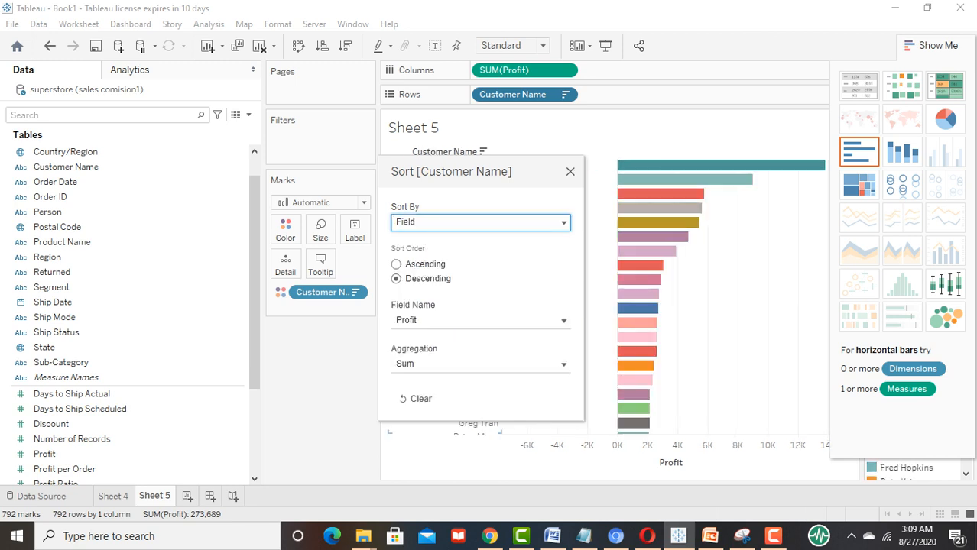
{"action": "left_click", "coordinate": [570, 172]}
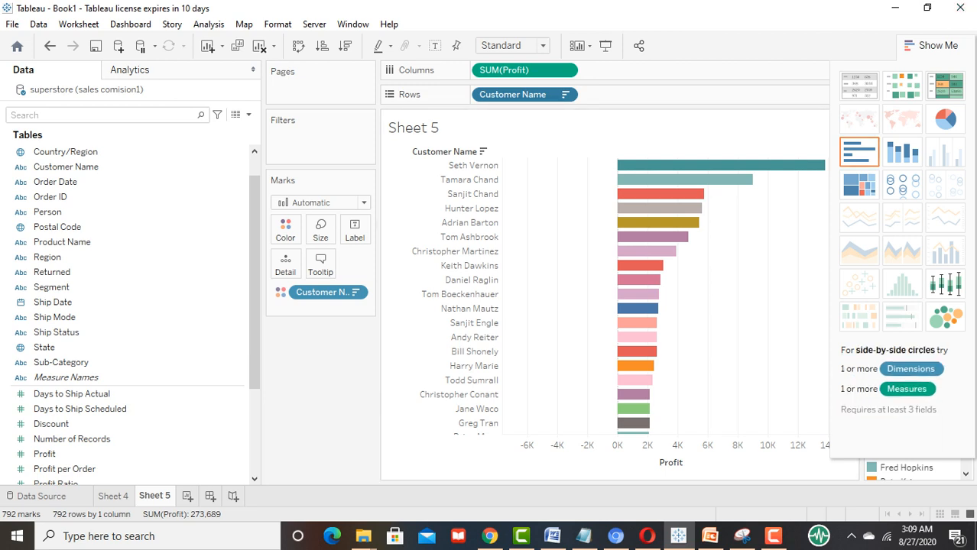
Start a new parameter from the Customer Name field, named Customer Name Parameter Top, with the Integer data type.
{"action": "left_click", "coordinate": [76, 317]}
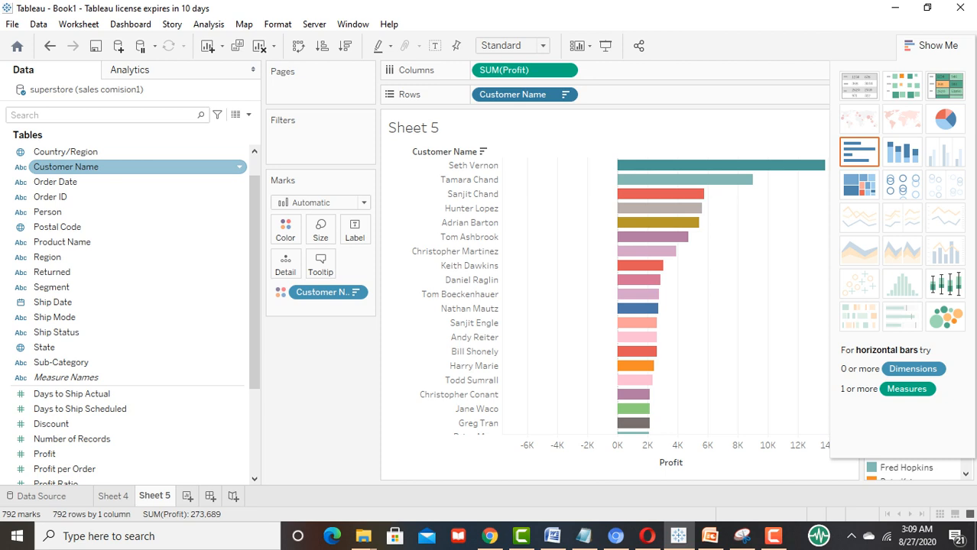
{"action": "right_click", "coordinate": [234, 167]}
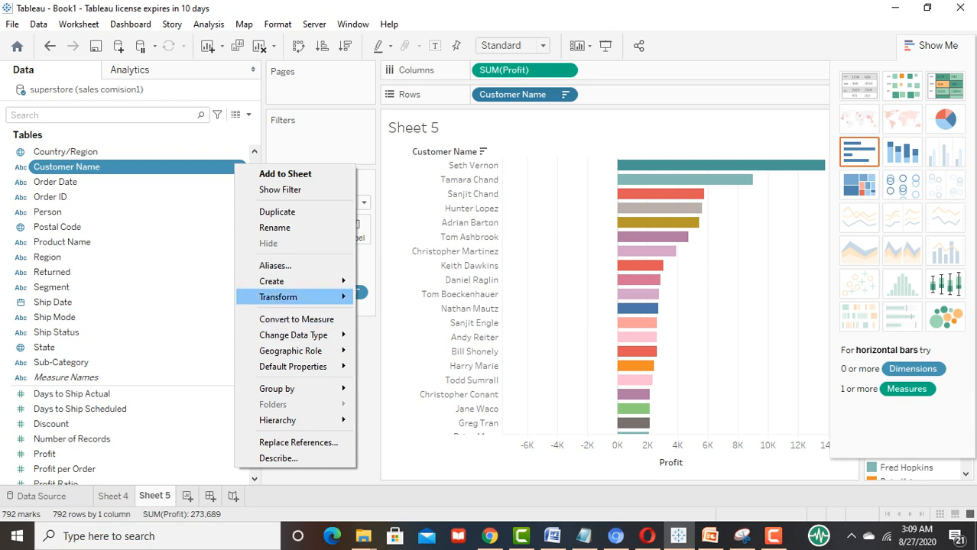
{"action": "mouse_move", "coordinate": [291, 281]}
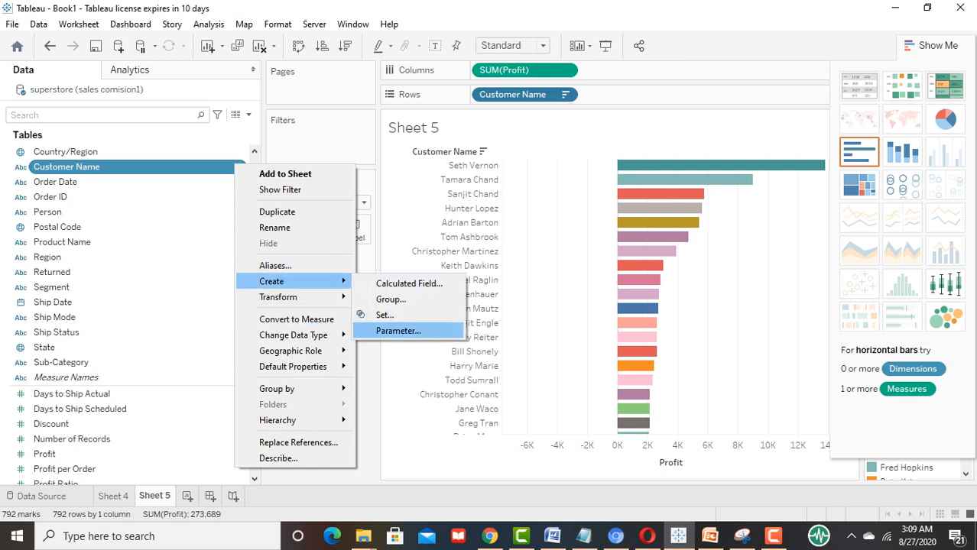
{"action": "left_click", "coordinate": [398, 330]}
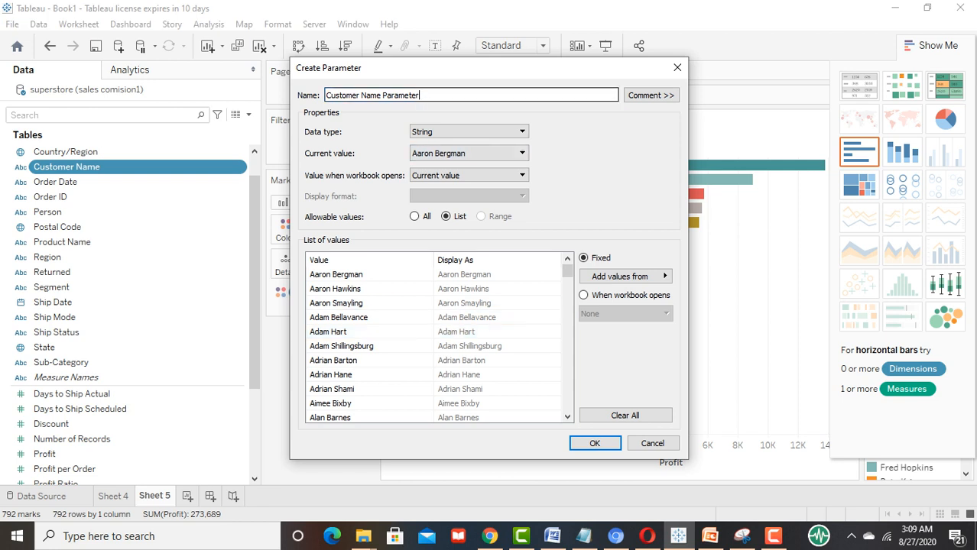
{"action": "type", "text": "Top"}
{"action": "left_click", "coordinate": [469, 131]}
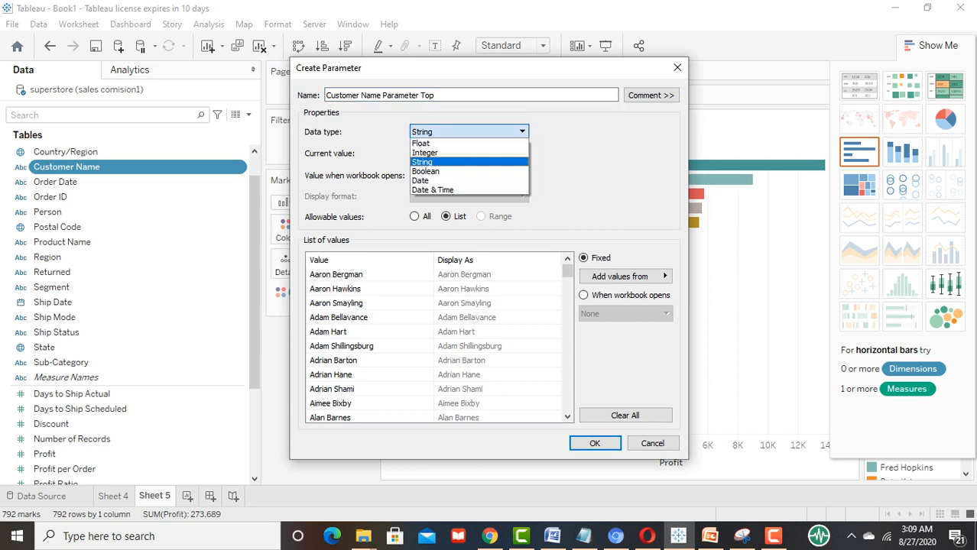
{"action": "left_click", "coordinate": [459, 153]}
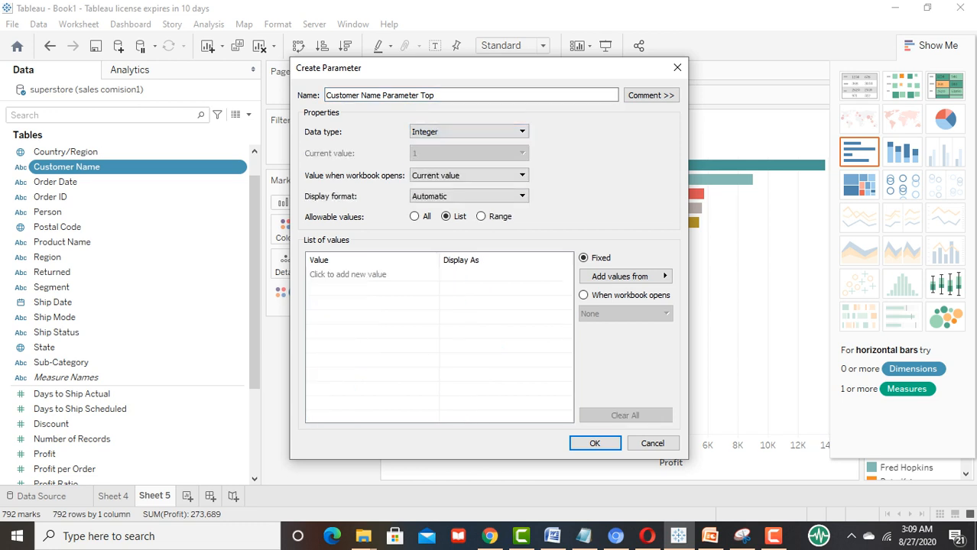
Add 5 to the parameter's list of allowable values and create the parameter.
{"action": "left_click", "coordinate": [349, 274]}
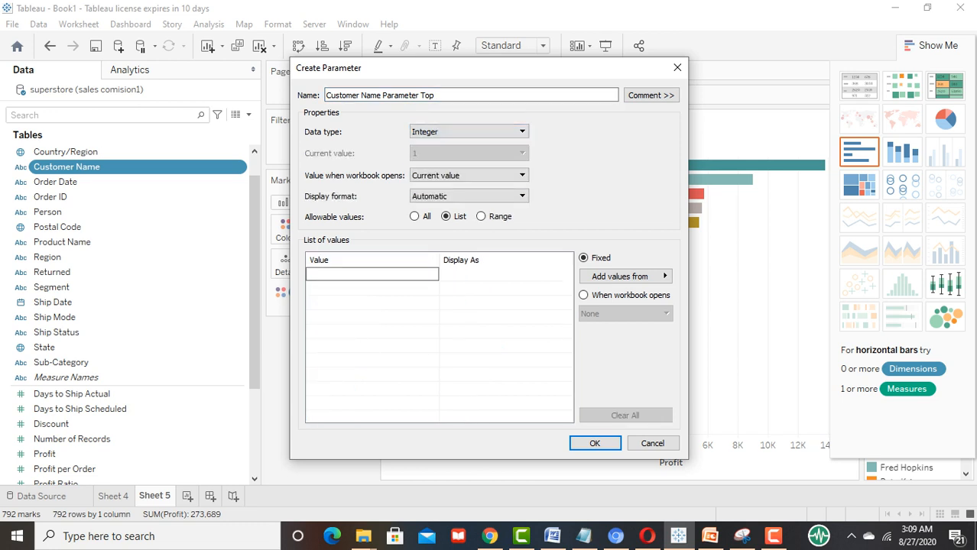
{"action": "type", "text": "5"}
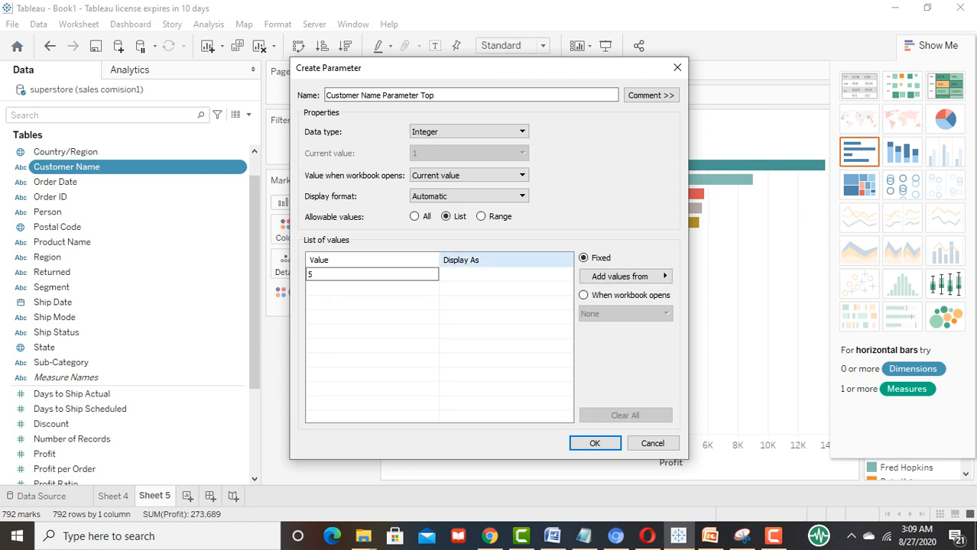
{"action": "key", "text": "Return"}
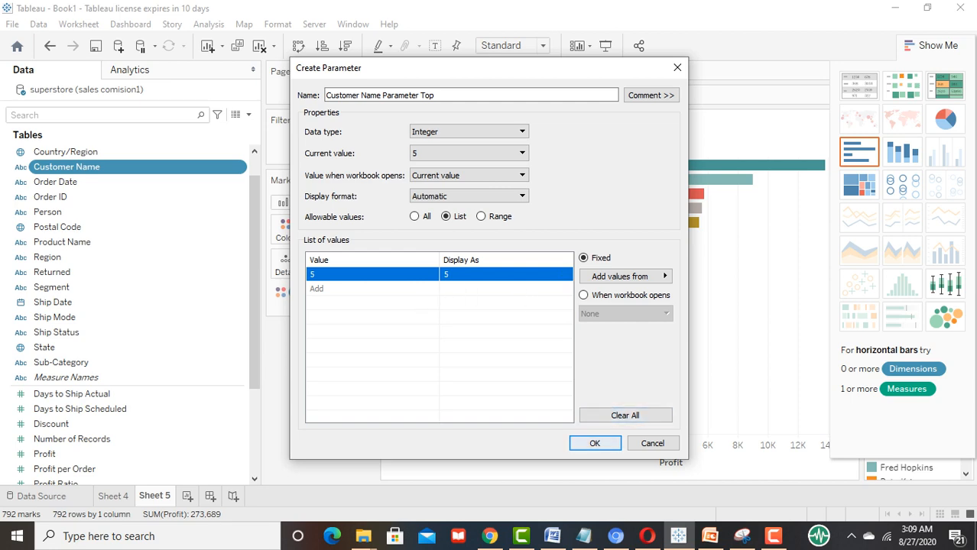
{"action": "left_click", "coordinate": [595, 443]}
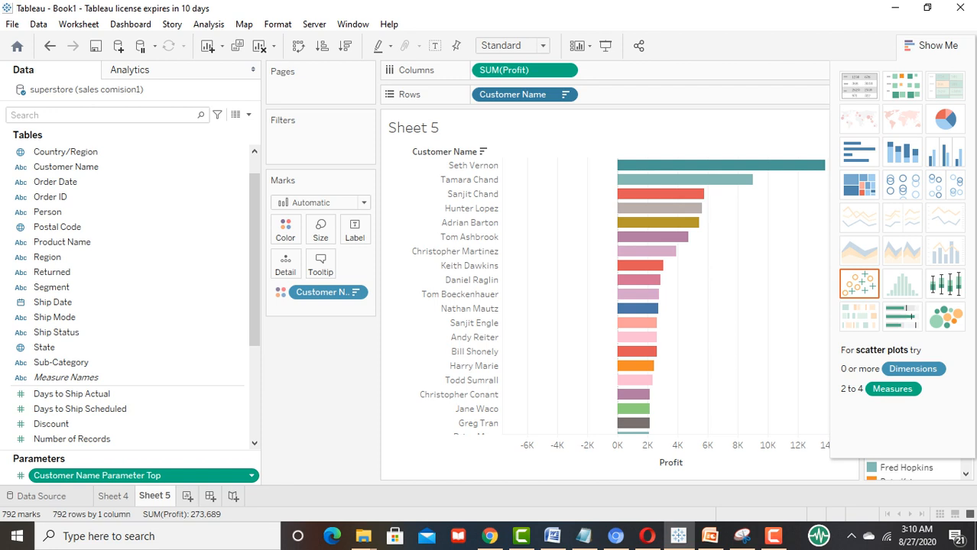
Duplicate the Customer Name Parameter Top parameter and rename the copy as Customer Name Parameter Bottom.
{"action": "right_click", "coordinate": [211, 474]}
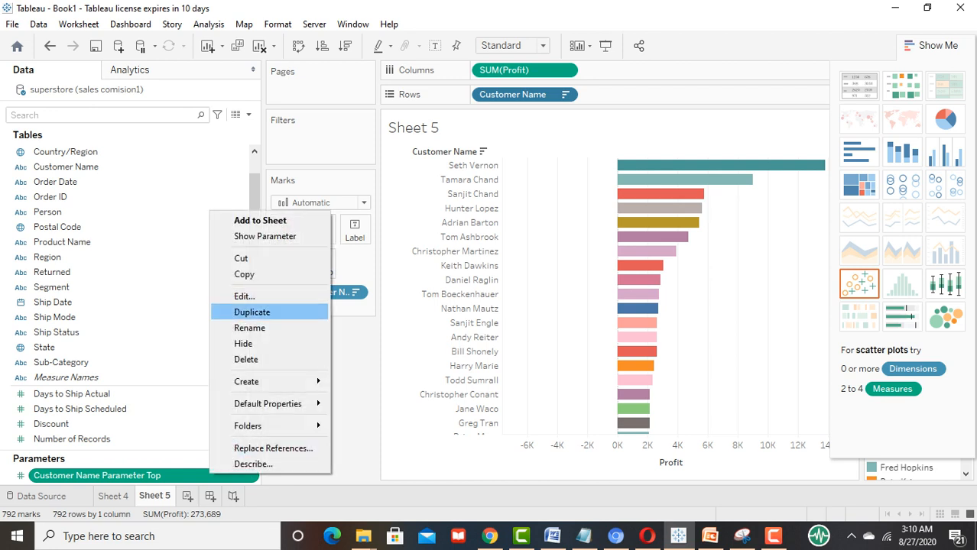
{"action": "left_click", "coordinate": [253, 312]}
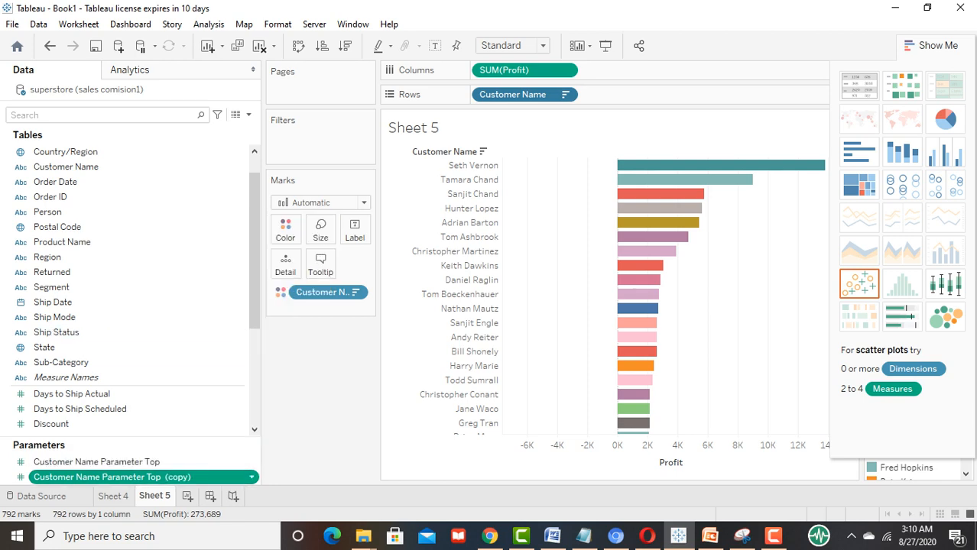
{"action": "right_click", "coordinate": [211, 475]}
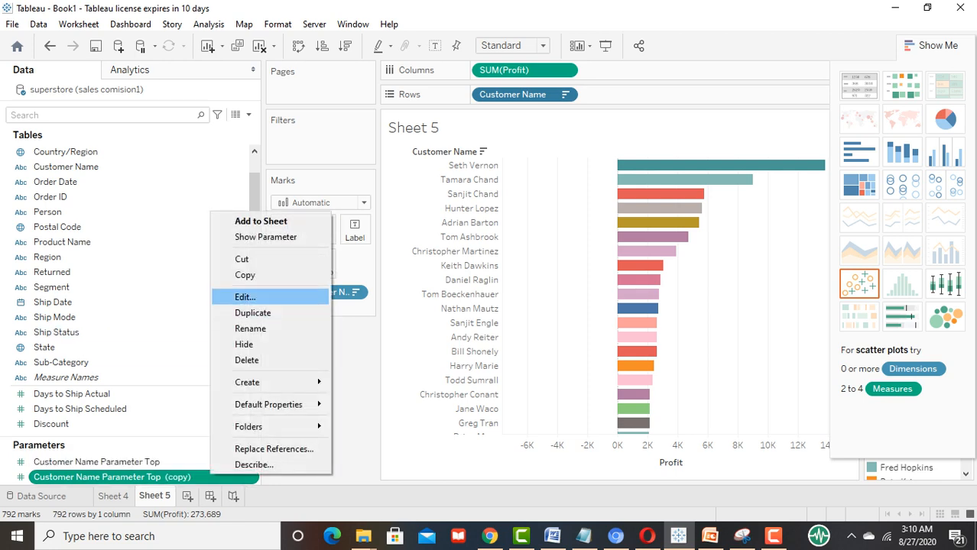
{"action": "left_click", "coordinate": [245, 297]}
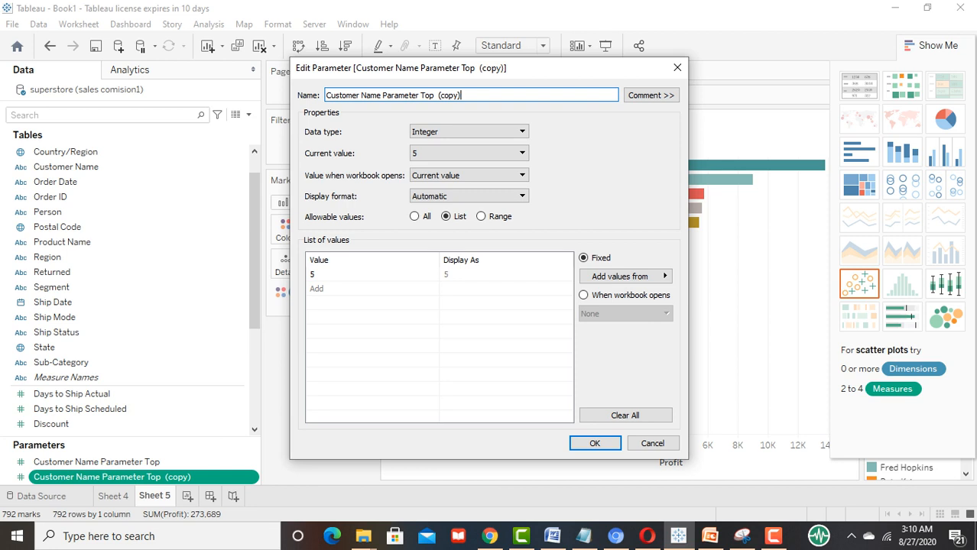
{"action": "left_click_drag", "start_coordinate": [461, 95], "coordinate": [420, 94]}
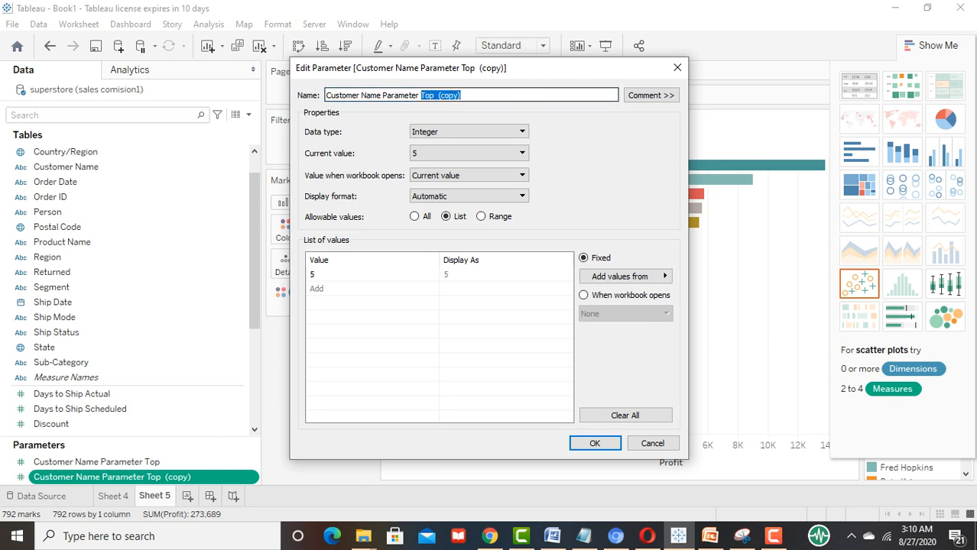
{"action": "type", "text": "Bottom"}
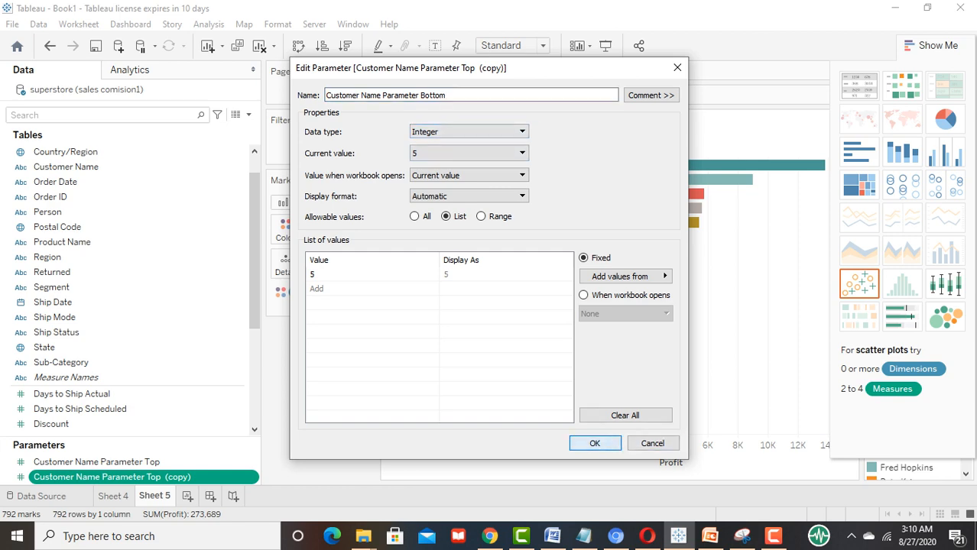
{"action": "key", "text": "Return"}
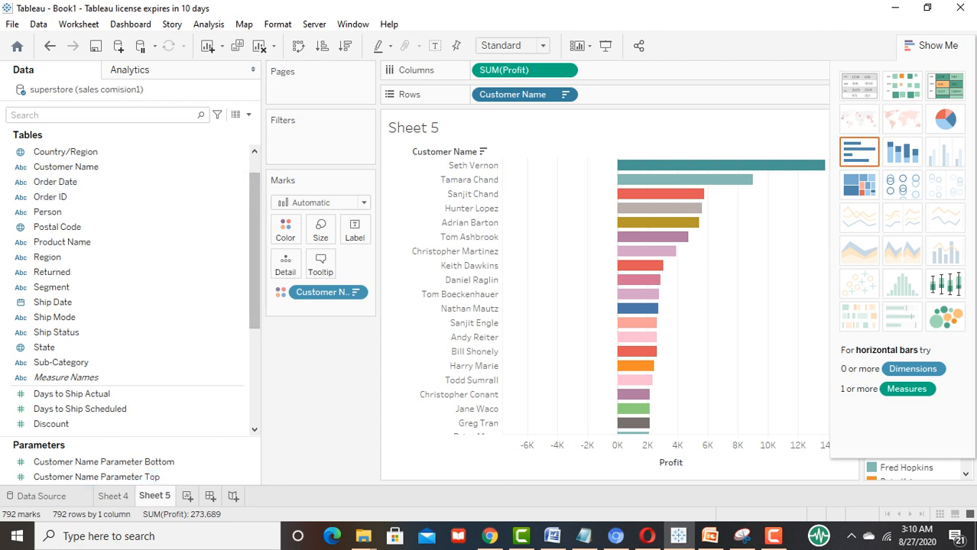
Start a new set from the Customer Name field and name it Customer Name Top N.
{"action": "scroll", "coordinate": [255, 230], "scroll_direction": "up", "scroll_amount": 1}
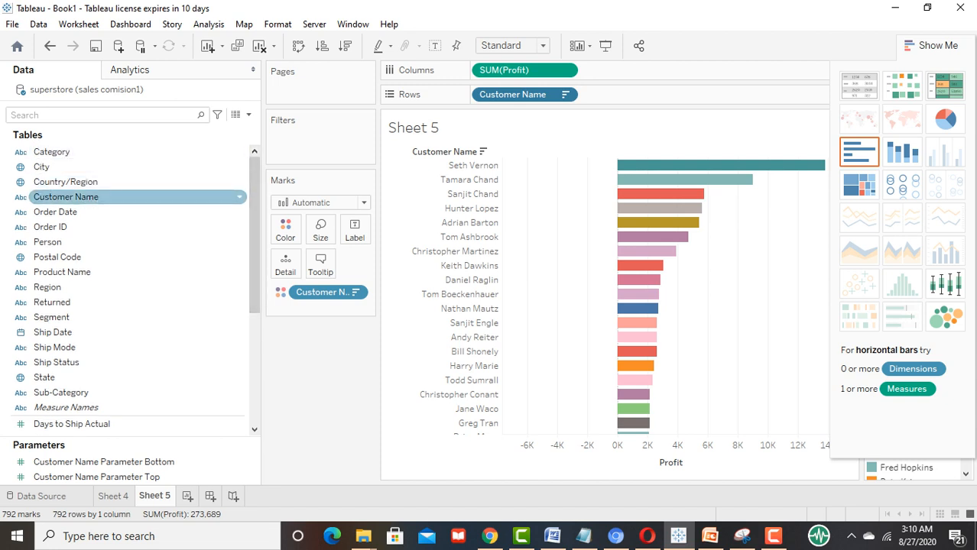
{"action": "right_click", "coordinate": [240, 196]}
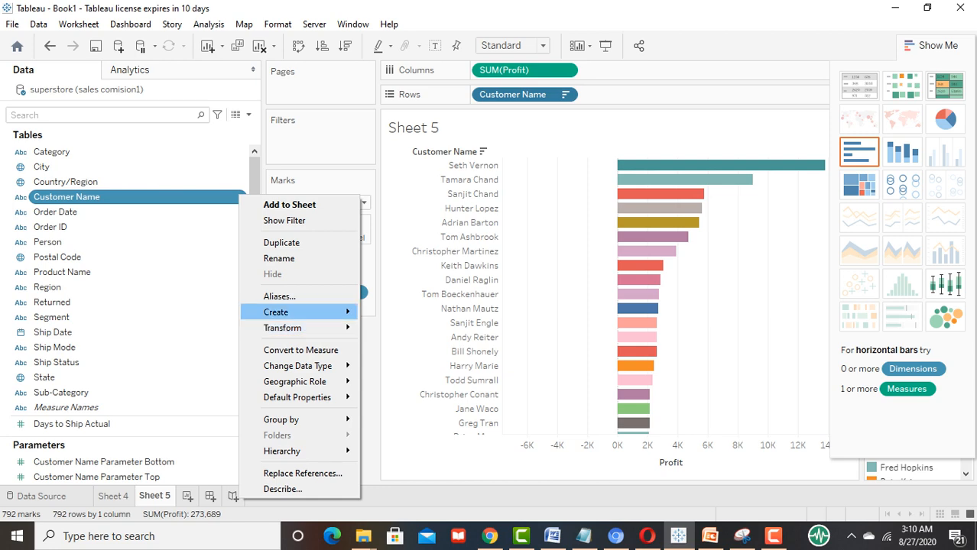
{"action": "mouse_move", "coordinate": [291, 312]}
{"action": "left_click", "coordinate": [388, 346]}
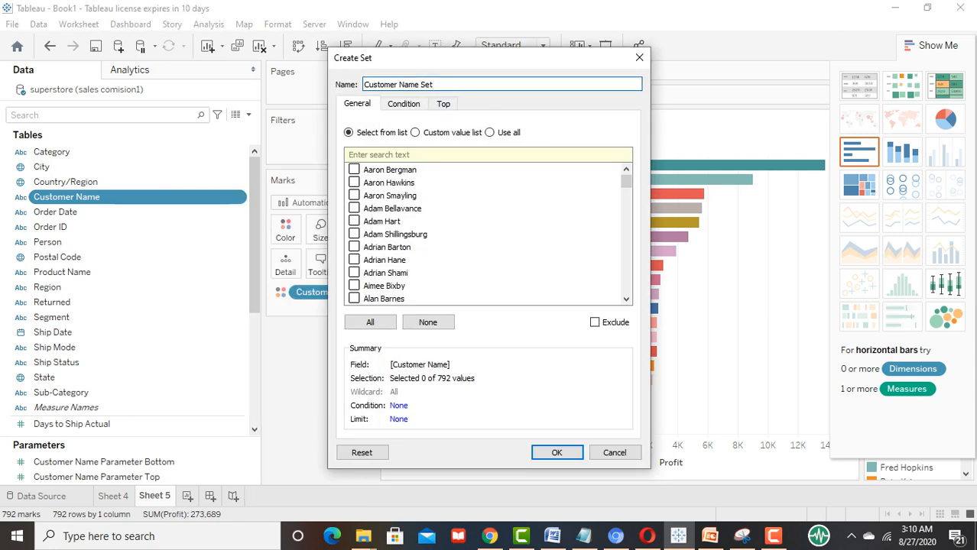
{"action": "key", "text": "shift+Left"}
{"action": "key", "text": "shift+Left"}
{"action": "key", "text": "shift+Left"}
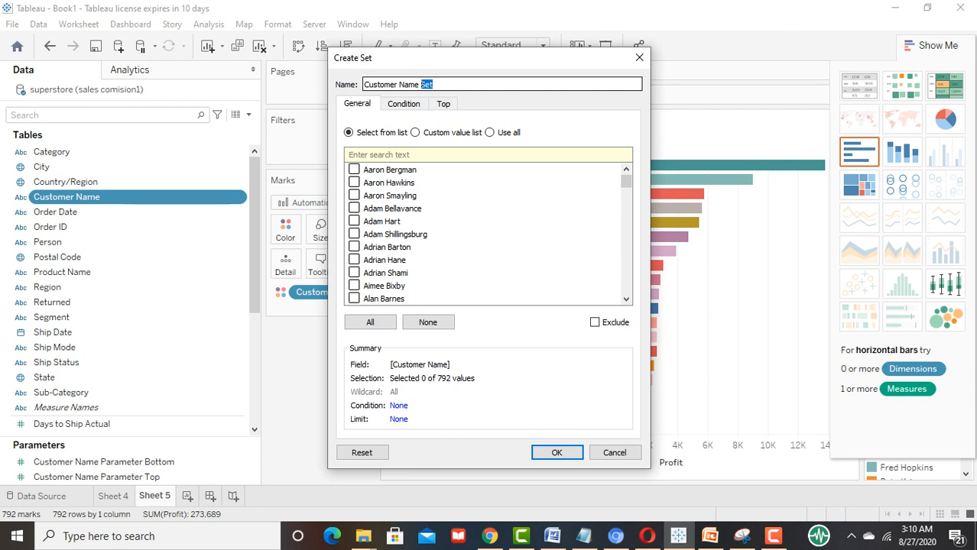
{"action": "type", "text": "Top N"}
Limit the set by field to the top customers by sum of Profit, using Customer Name Parameter Top as the count, and create it.
{"action": "left_click", "coordinate": [443, 104]}
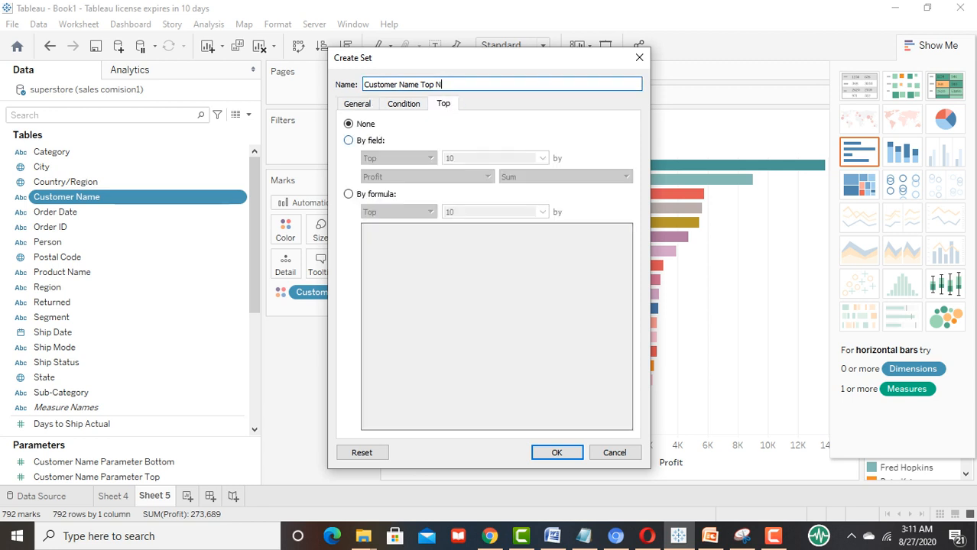
{"action": "left_click", "coordinate": [349, 140]}
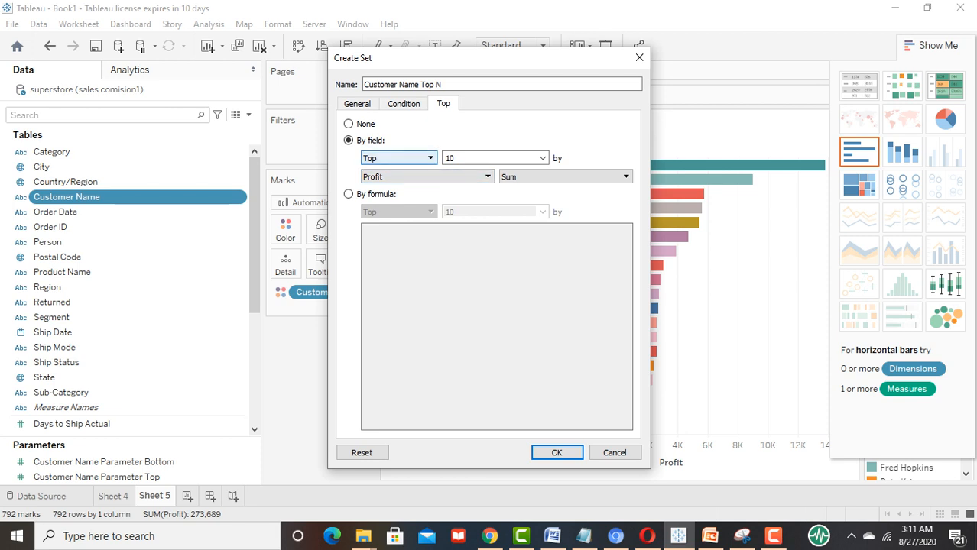
{"action": "left_click", "coordinate": [542, 158]}
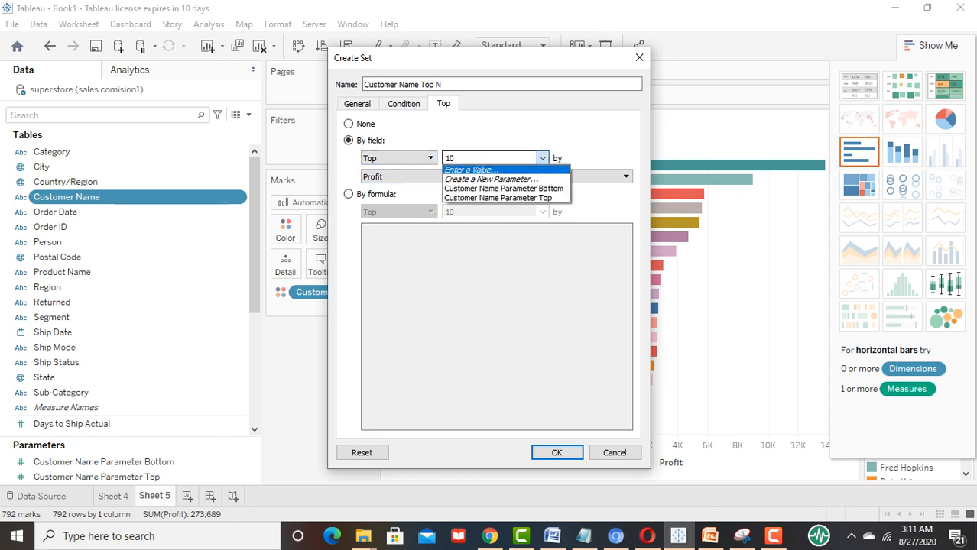
{"action": "left_click", "coordinate": [497, 198]}
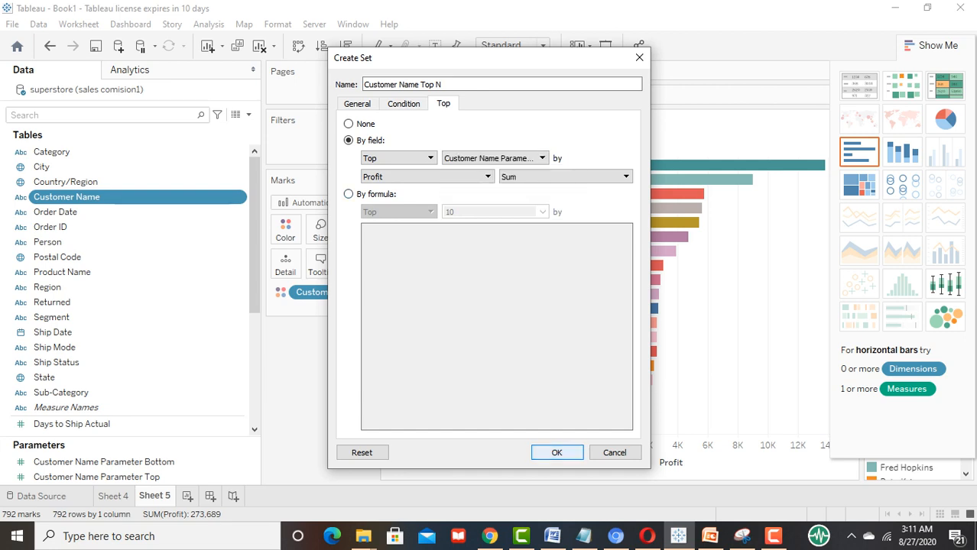
{"action": "left_click", "coordinate": [556, 453]}
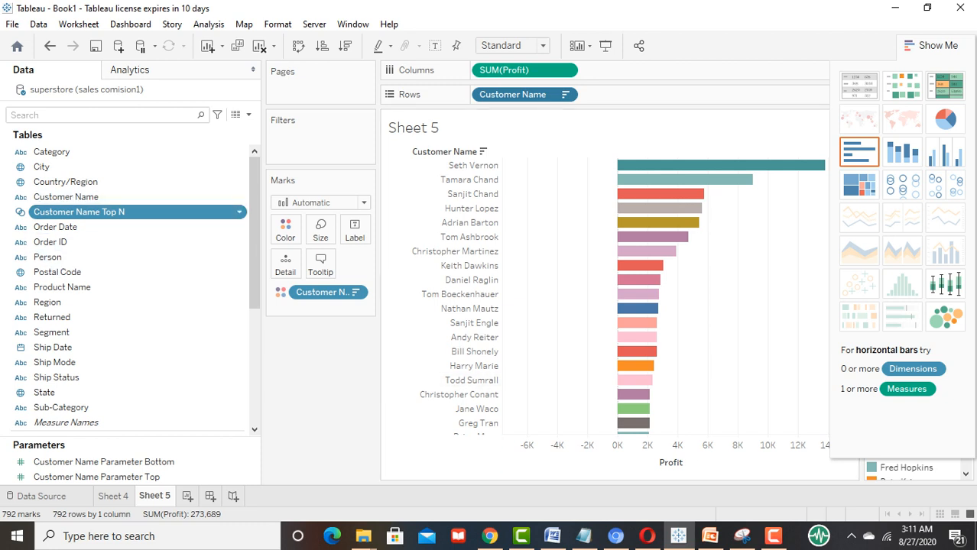
Duplicate the Customer Name Top N set and rename the copy as Customer Name Bottom N.
{"action": "right_click", "coordinate": [199, 215]}
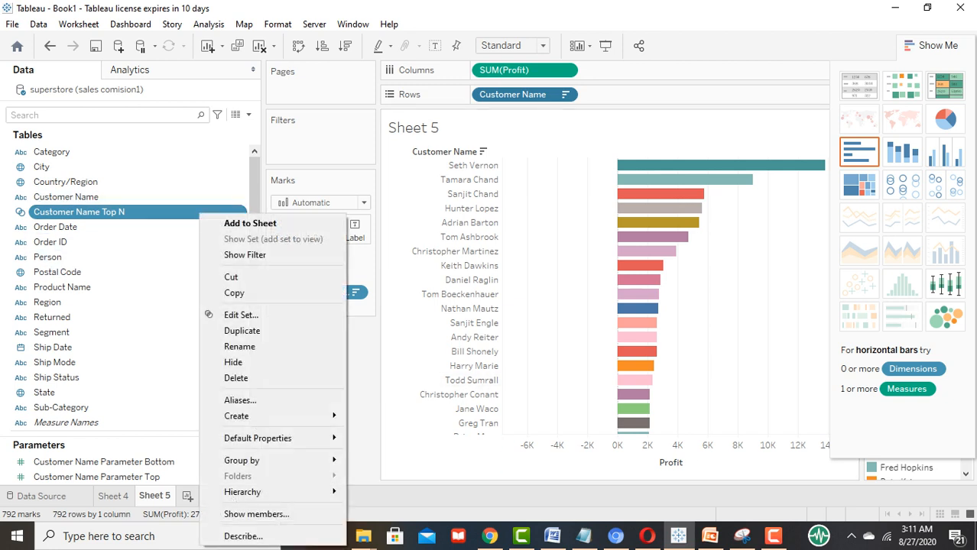
{"action": "left_click", "coordinate": [241, 331]}
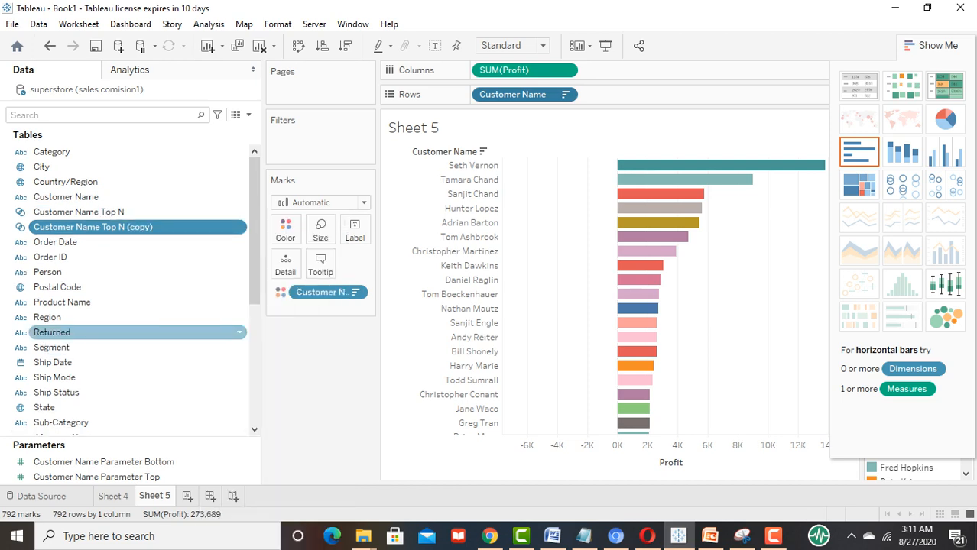
{"action": "left_click", "coordinate": [239, 227]}
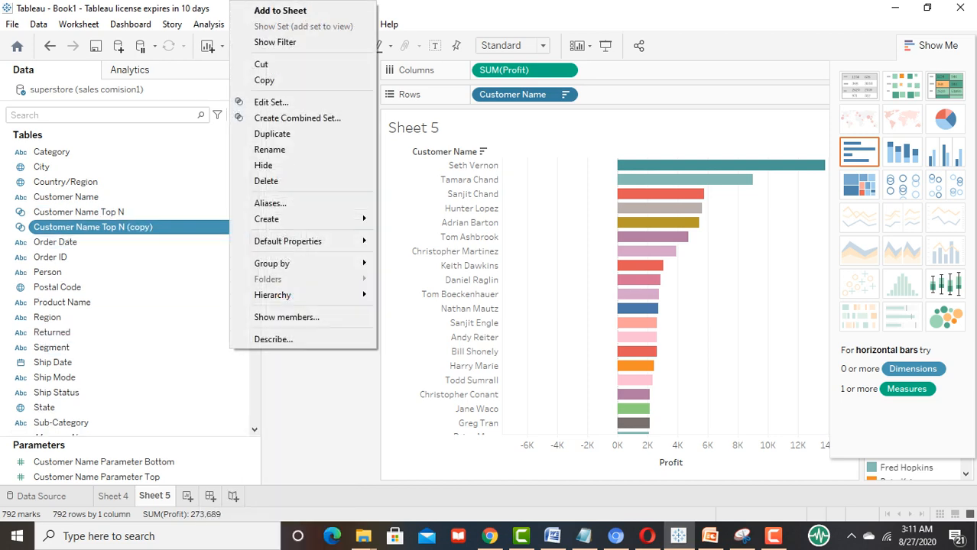
{"action": "left_click", "coordinate": [291, 102]}
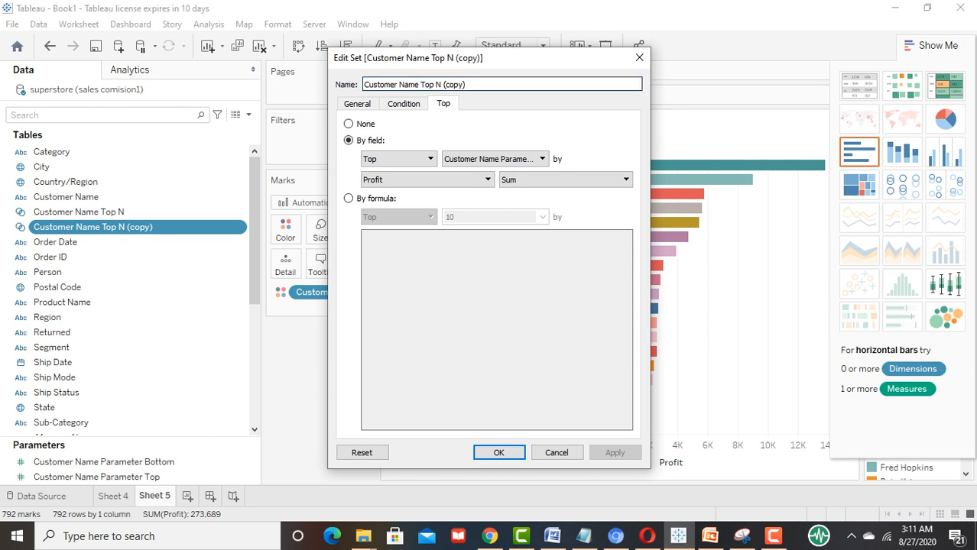
{"action": "key", "text": "shift+Left"}
{"action": "key", "text": "shift+Left"}
{"action": "key", "text": "shift+Left"}
{"action": "key", "text": "shift+Left"}
{"action": "key", "text": "shift+Left"}
{"action": "key", "text": "shift+Left"}
{"action": "key", "text": "shift+Left"}
{"action": "key", "text": "shift+Left"}
{"action": "key", "text": "shift+Left"}
{"action": "key", "text": "shift+Left"}
{"action": "key", "text": "shift+Left"}
{"action": "key", "text": "shift+Left"}
{"action": "type", "text": "Bot"}
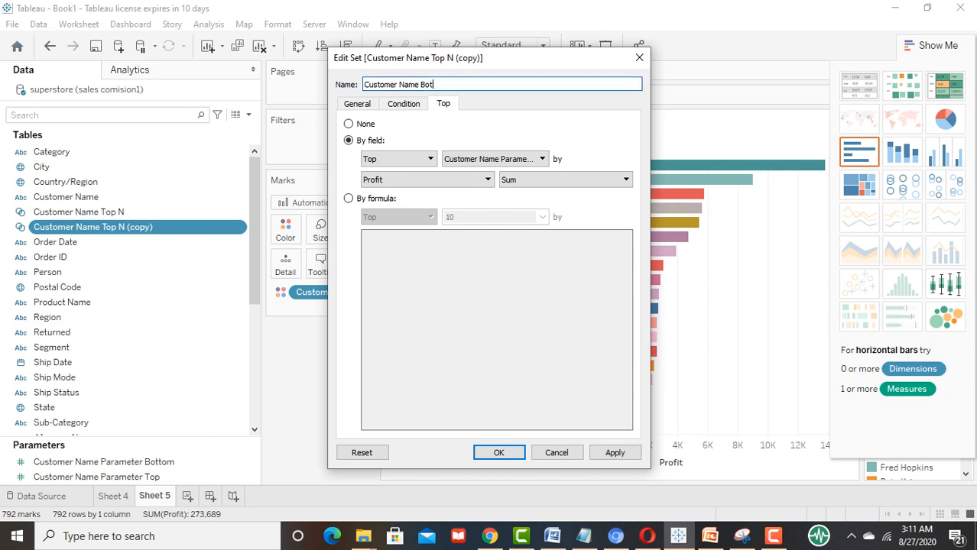
{"action": "type", "text": "tom N"}
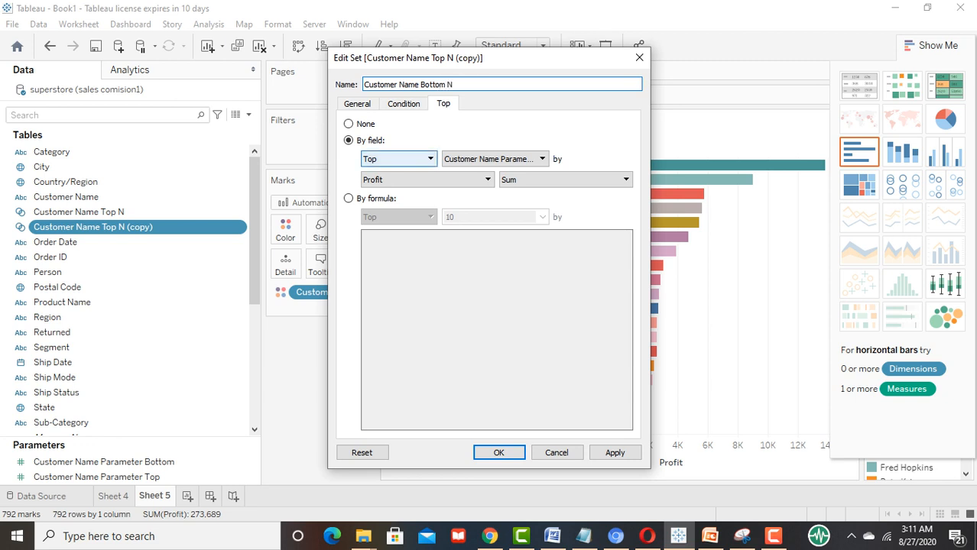
Limit the Customer Name Bottom N set to the bottom customers by sum of Profit, using Customer Name Parameter Bottom as the count.
{"action": "left_click", "coordinate": [397, 159]}
{"action": "left_click", "coordinate": [376, 181]}
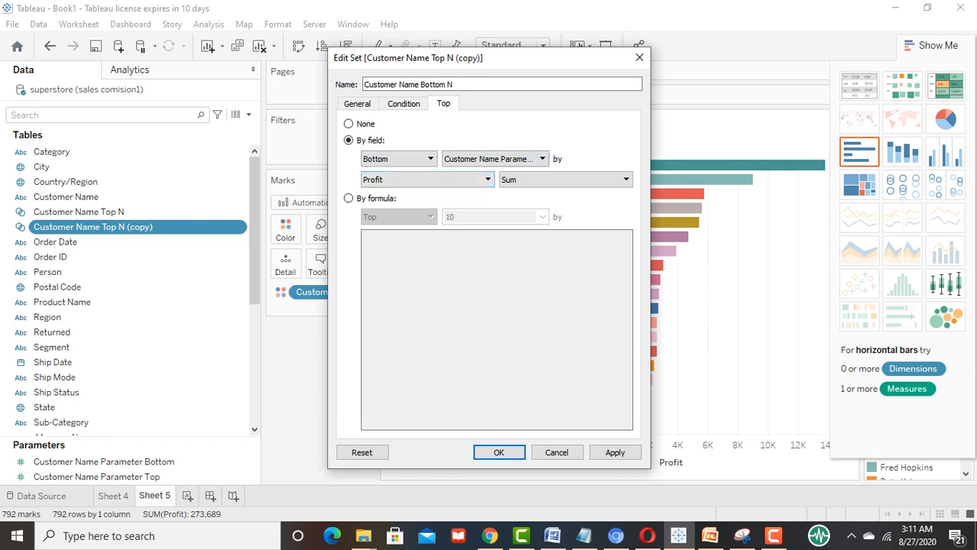
{"action": "left_click", "coordinate": [492, 159]}
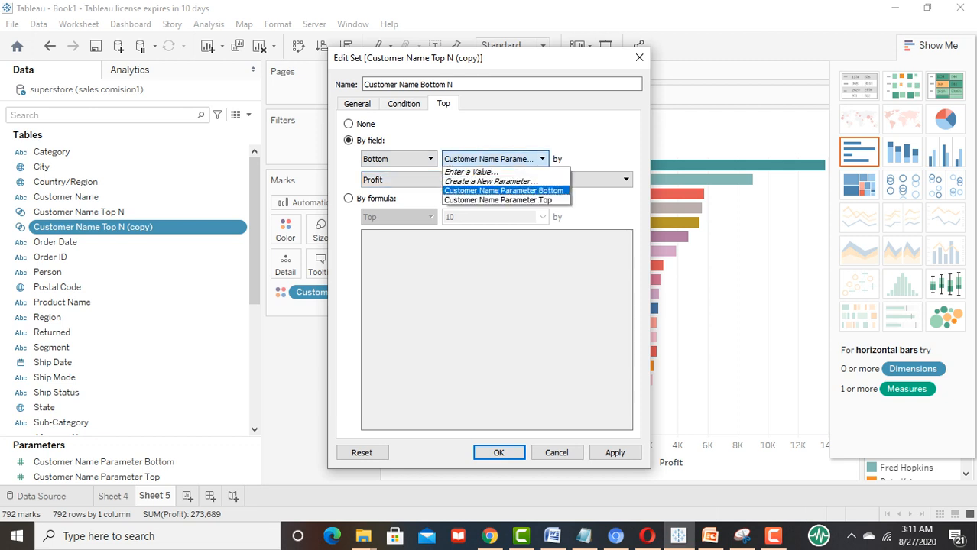
{"action": "left_click", "coordinate": [504, 191]}
{"action": "left_click", "coordinate": [615, 454]}
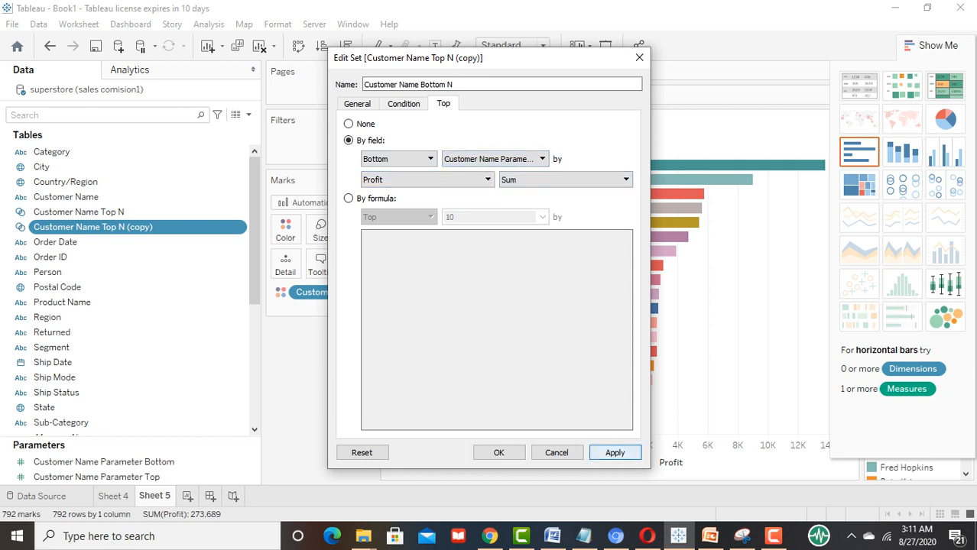
{"action": "left_click", "coordinate": [499, 453]}
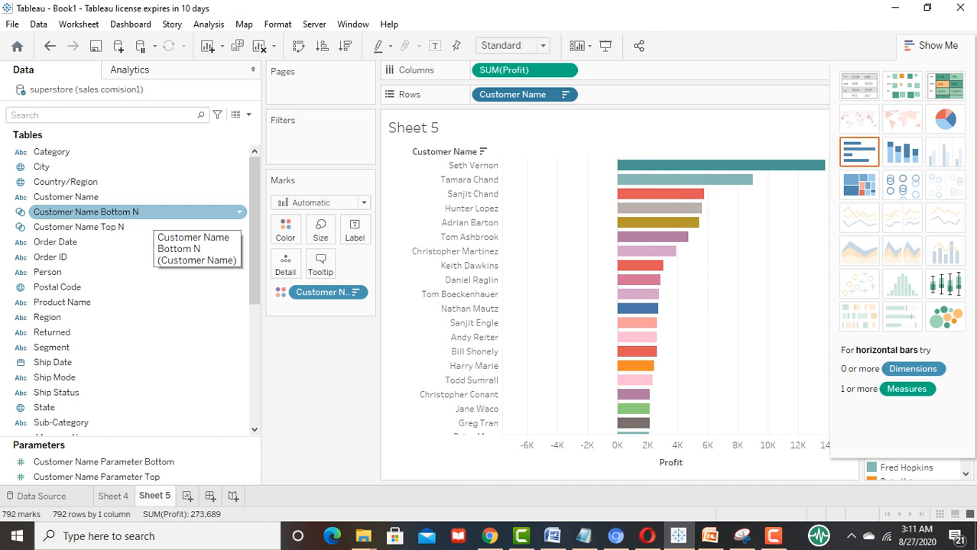
Combine all members of the Customer Name Bottom N and Customer Name Top N sets into a set named Top N and Bottom N.
{"action": "left_click", "coordinate": [153, 214]}
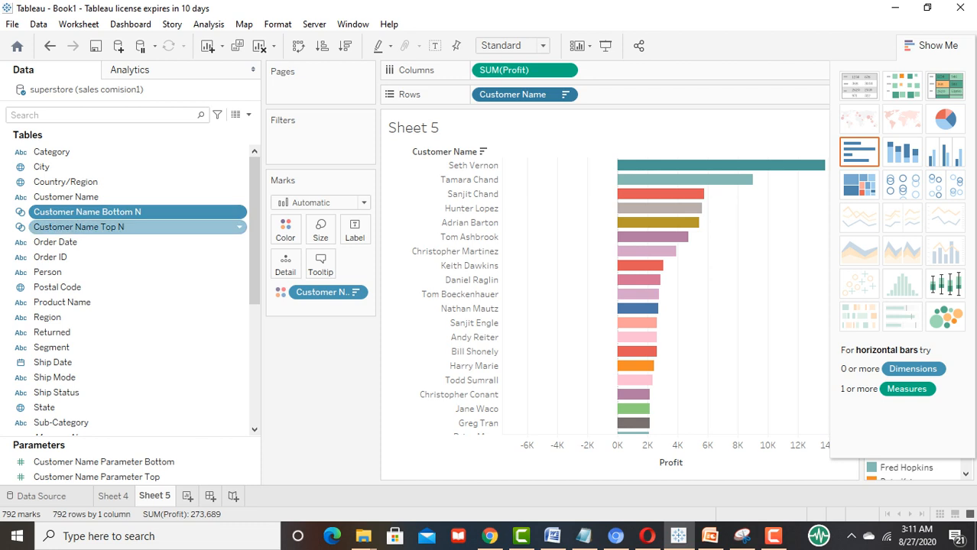
{"action": "left_click", "coordinate": [196, 226], "text": "ctrl"}
{"action": "right_click", "coordinate": [196, 223]}
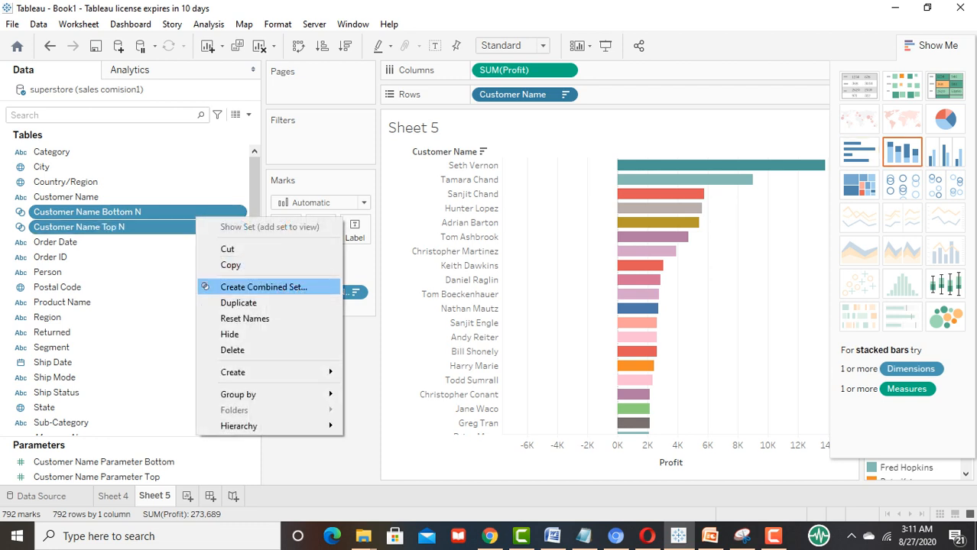
{"action": "left_click", "coordinate": [264, 286]}
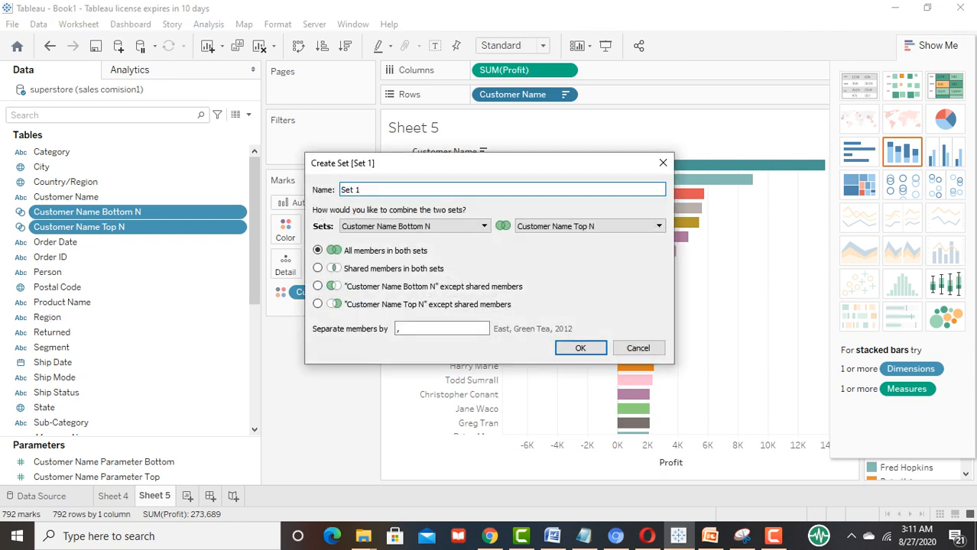
{"action": "left_click_drag", "start_coordinate": [362, 190], "coordinate": [338, 191]}
{"action": "type", "text": "Top N and Bottom N"}
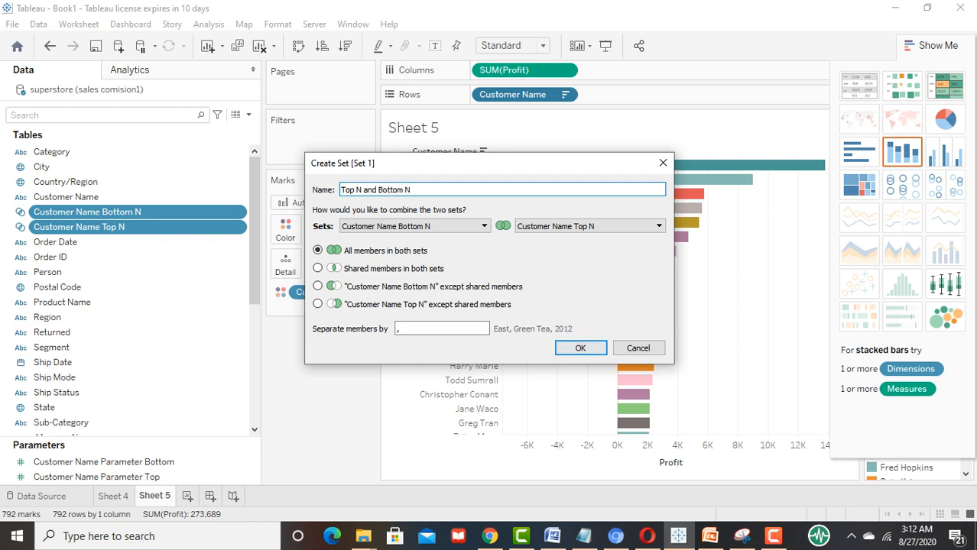
{"action": "key", "text": "Return"}
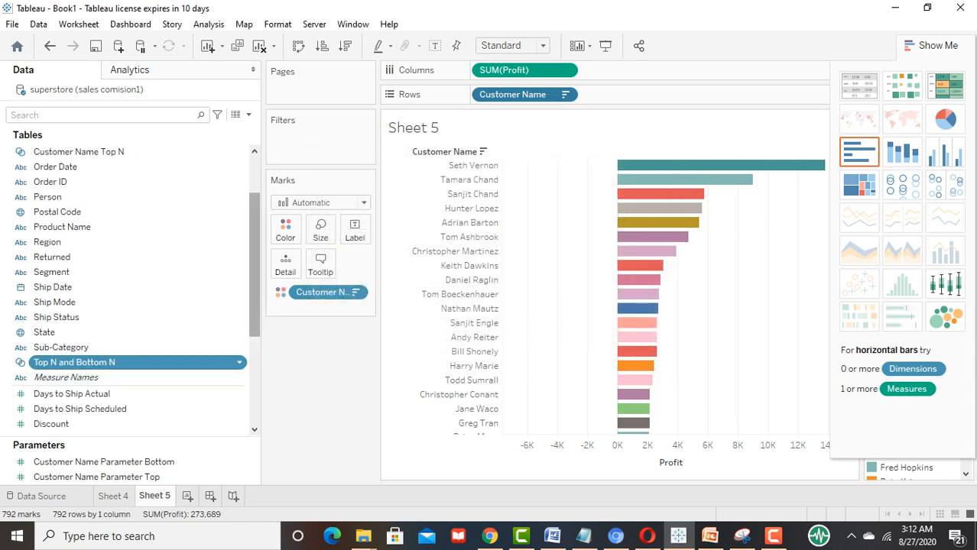
Filter the customer profit bar chart by the Top N and Bottom N set.
{"action": "mouse_move", "coordinate": [76, 362]}
{"action": "left_mouse_down"}
{"action": "mouse_move", "coordinate": [172, 393]}
{"action": "mouse_move", "coordinate": [273, 154]}
{"action": "mouse_move", "coordinate": [252, 146]}
{"action": "mouse_move", "coordinate": [276, 137]}
{"action": "left_mouse_up"}
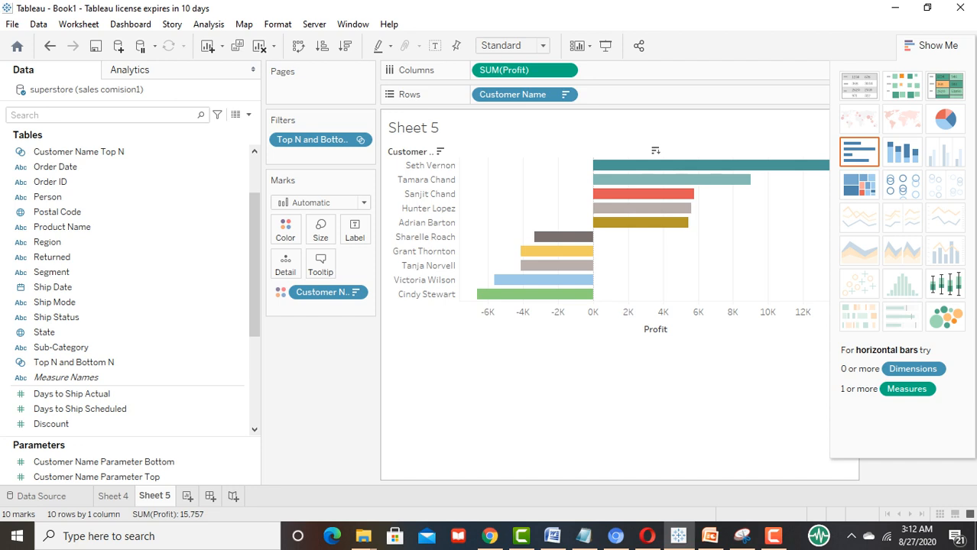
{"action": "mouse_move", "coordinate": [584, 239]}
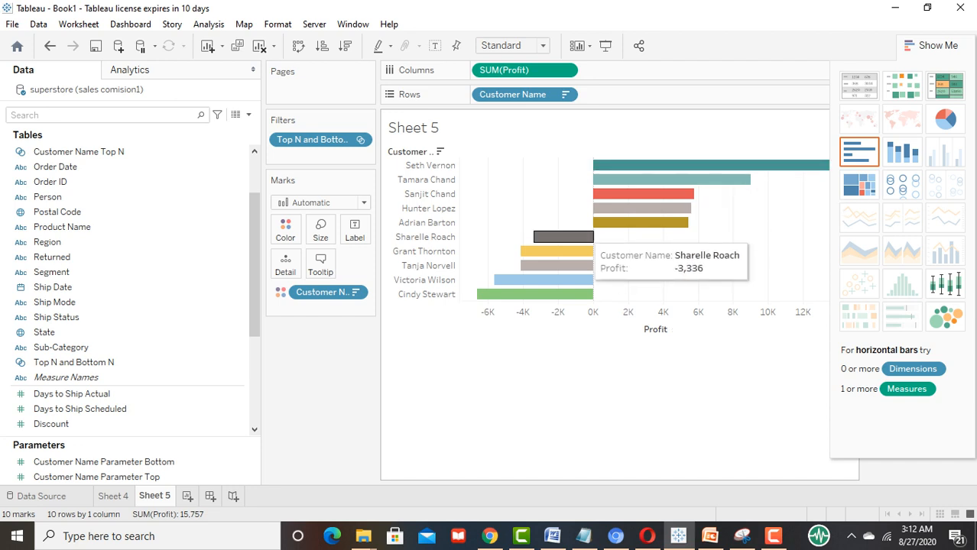